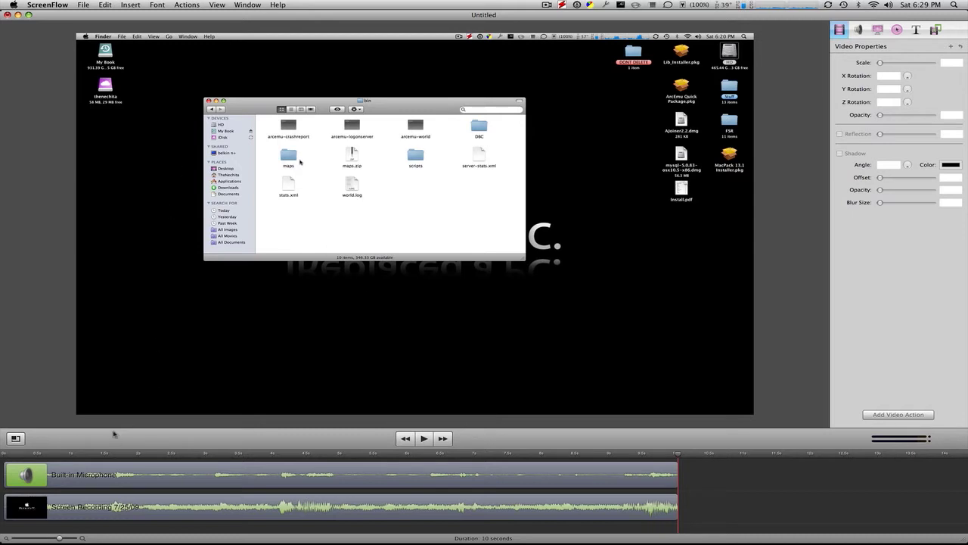
# Start a movie export named 'My Movie', saving it to the Desktop.
pyautogui.click(79, 5)
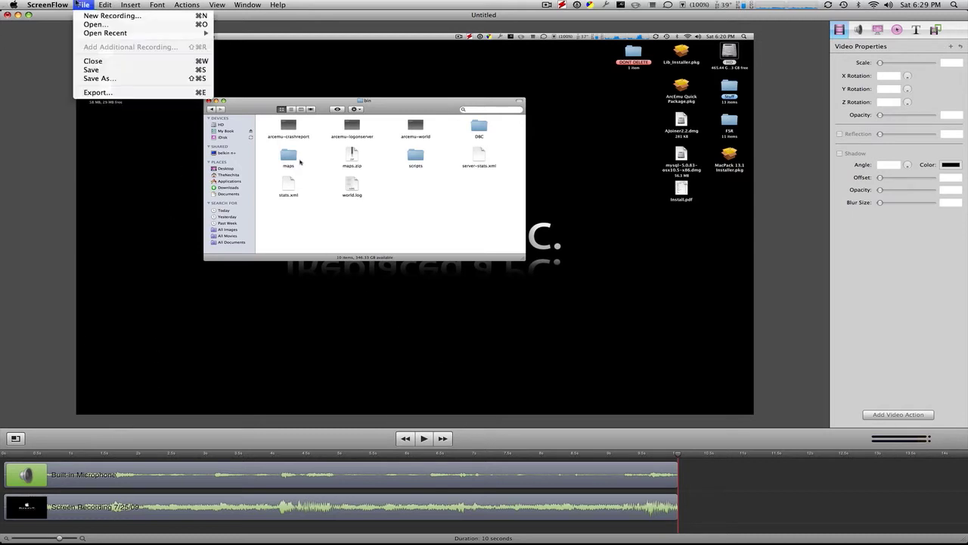
pyautogui.click(96, 92)
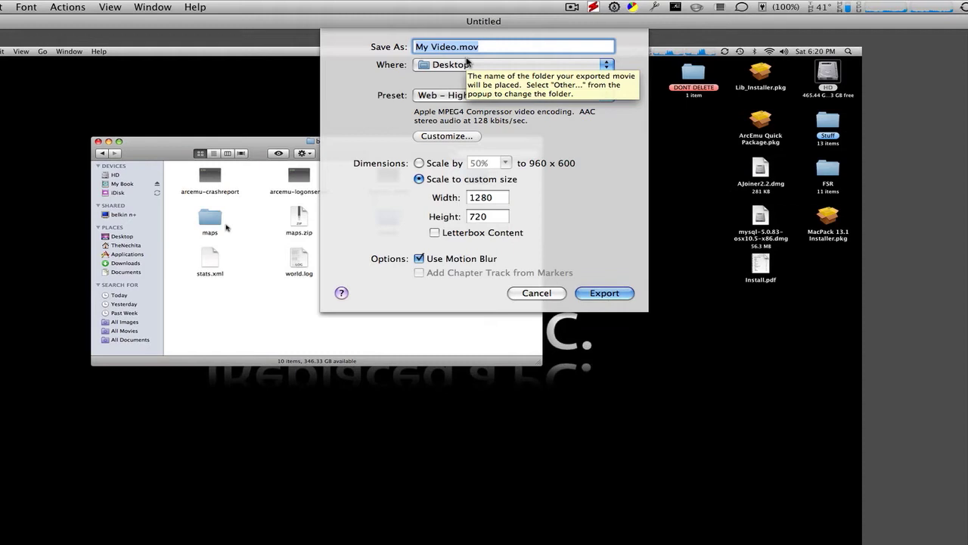
pyautogui.write('My Movie')
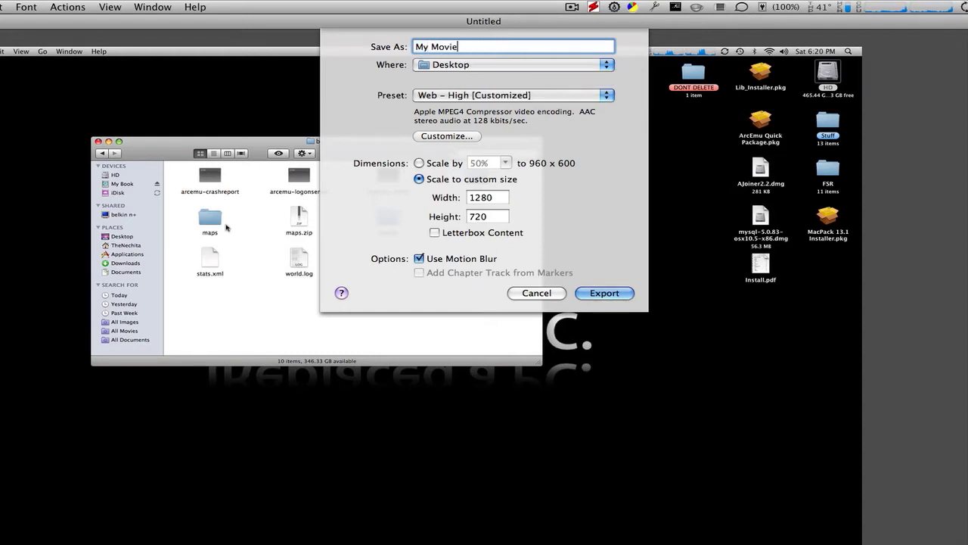
pyautogui.click(467, 65)
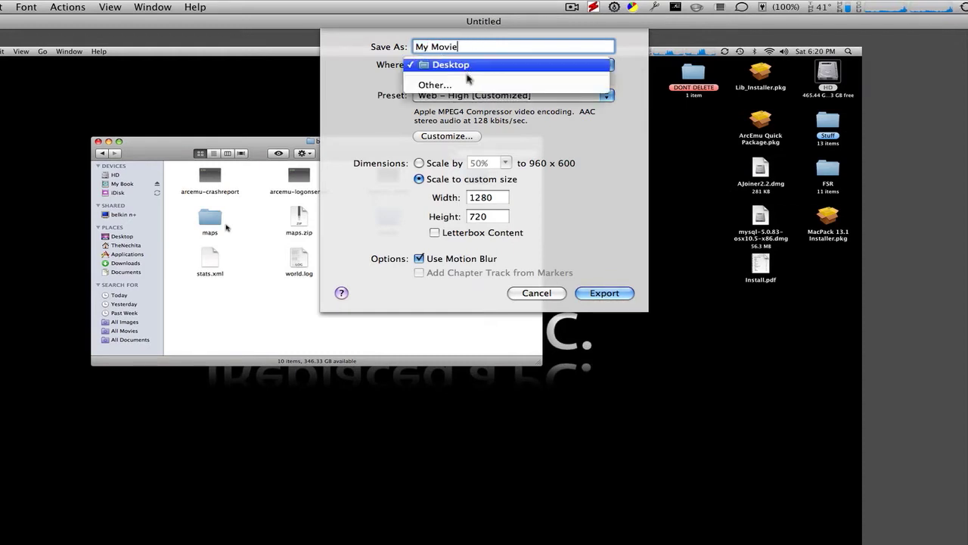
pyautogui.click(464, 65)
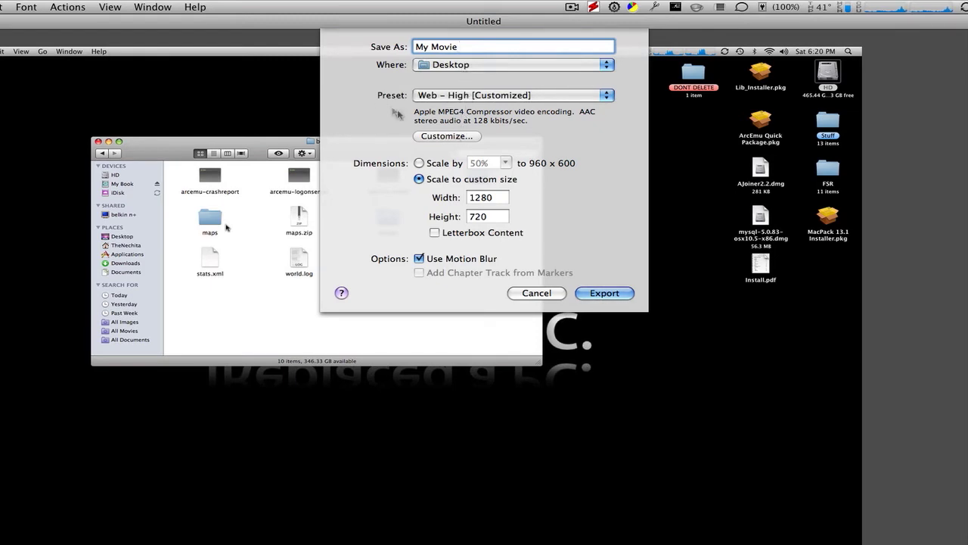
# Set video compression to MPEG-4 Video at current frame rate, Best quality, automatic data rate.
pyautogui.click(431, 135)
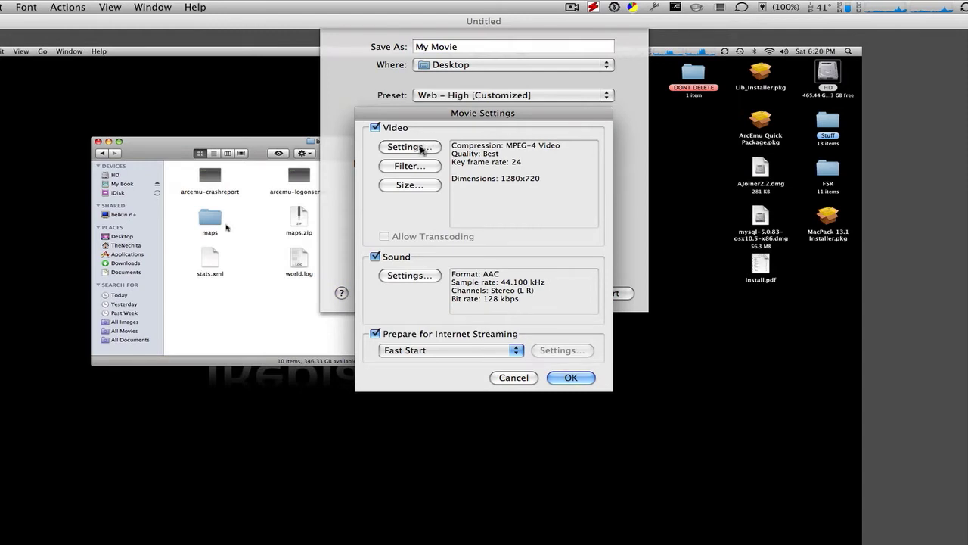
pyautogui.click(421, 149)
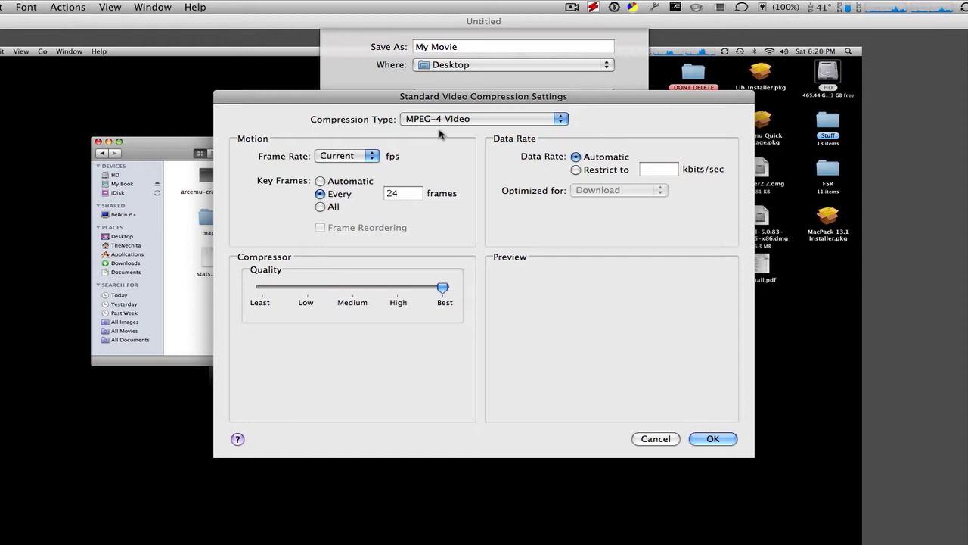
pyautogui.click(425, 118)
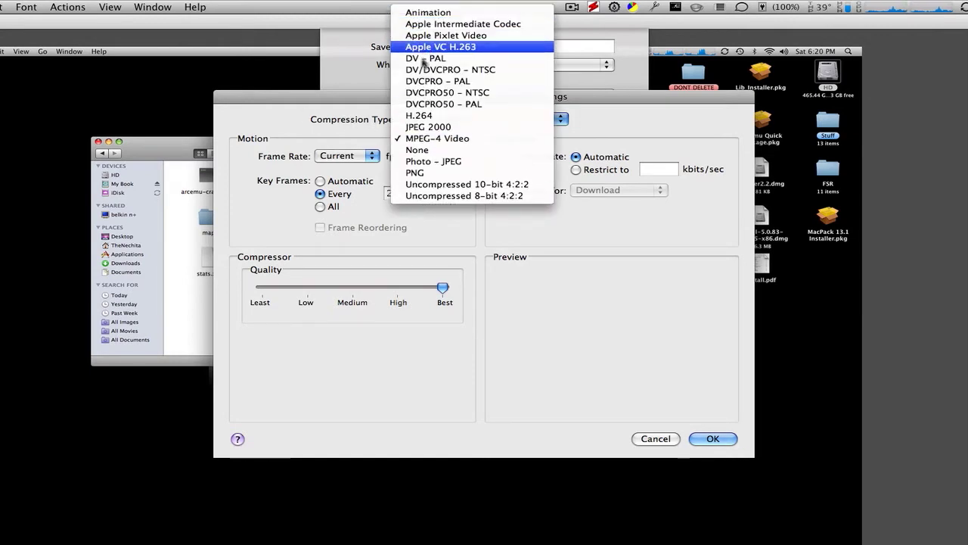
pyautogui.click(424, 139)
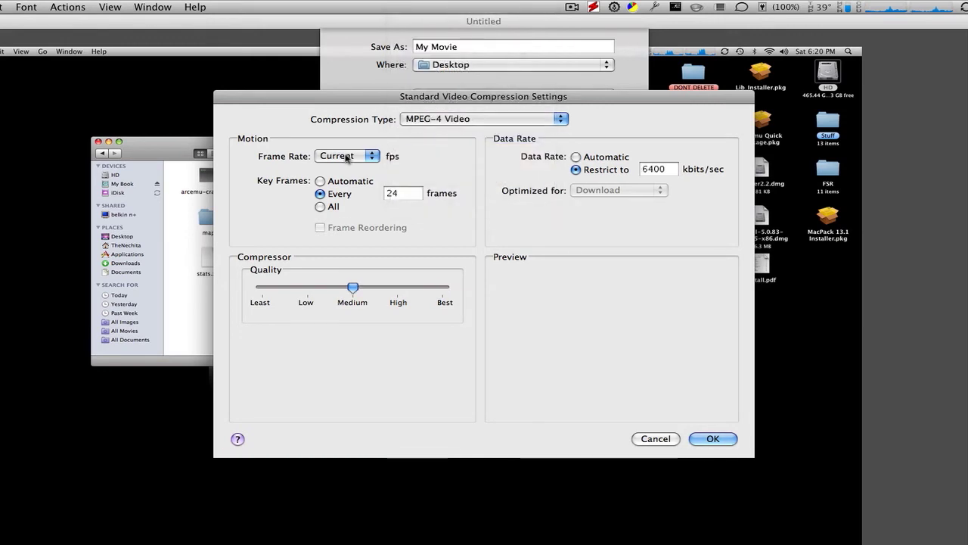
pyautogui.click(370, 155)
pyautogui.click(371, 157)
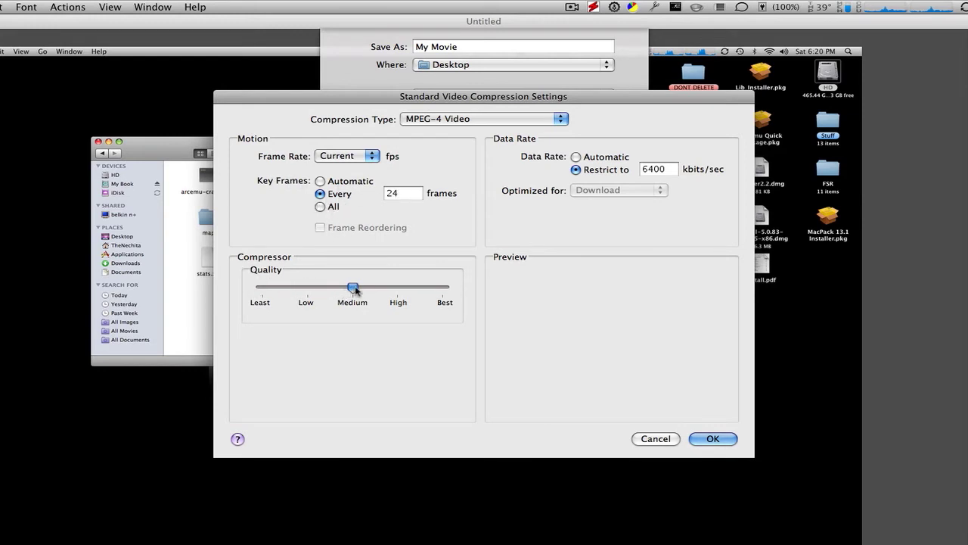
pyautogui.moveTo(354, 289); pyautogui.dragTo(463, 298)
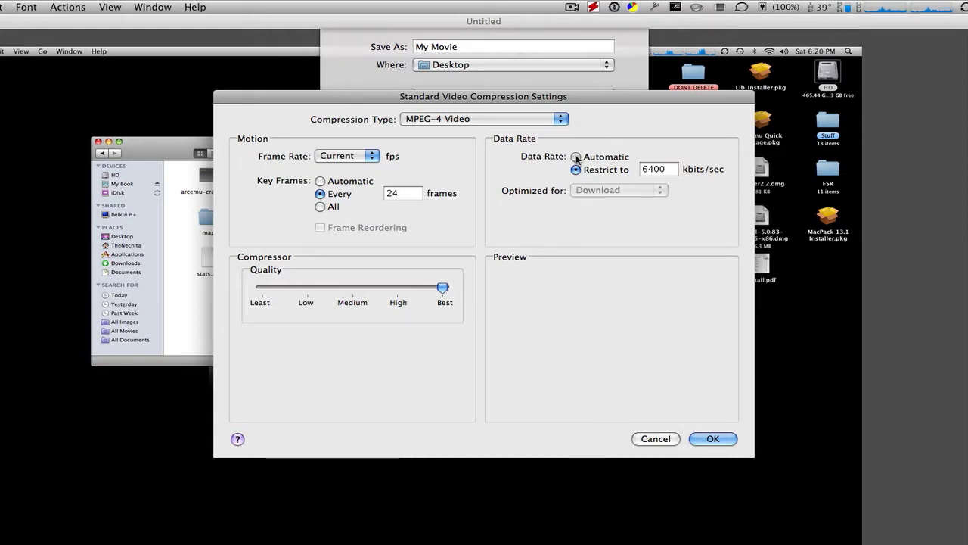
pyautogui.click(577, 157)
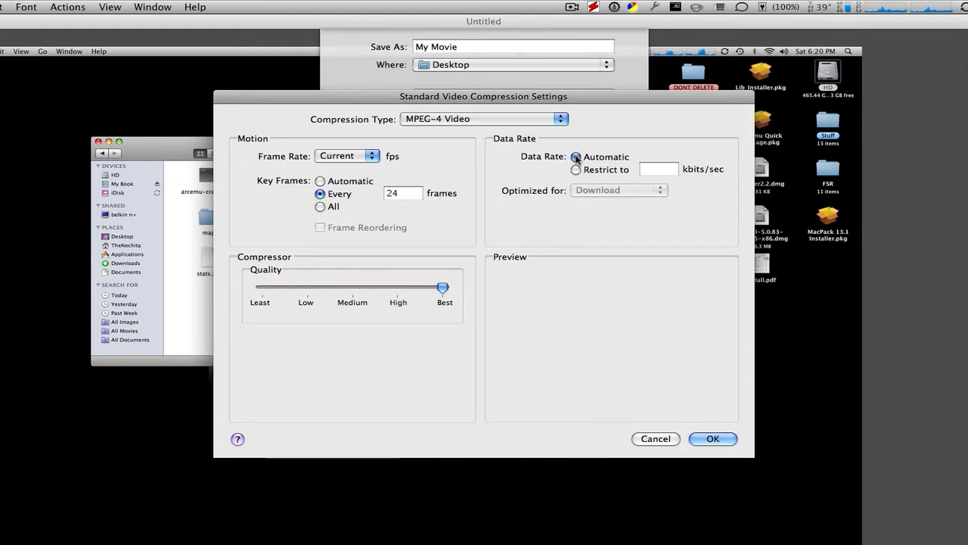
pyautogui.click(711, 440)
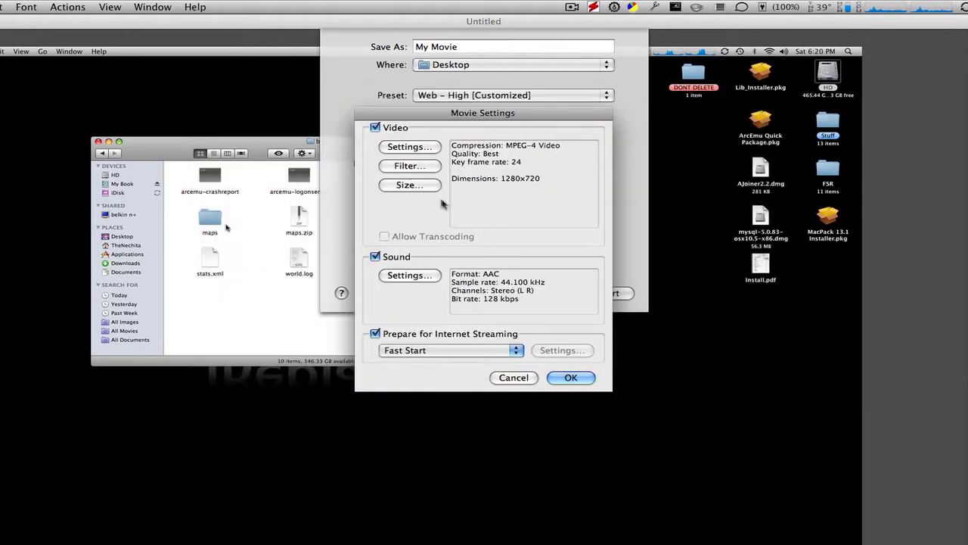
pyautogui.click(420, 187)
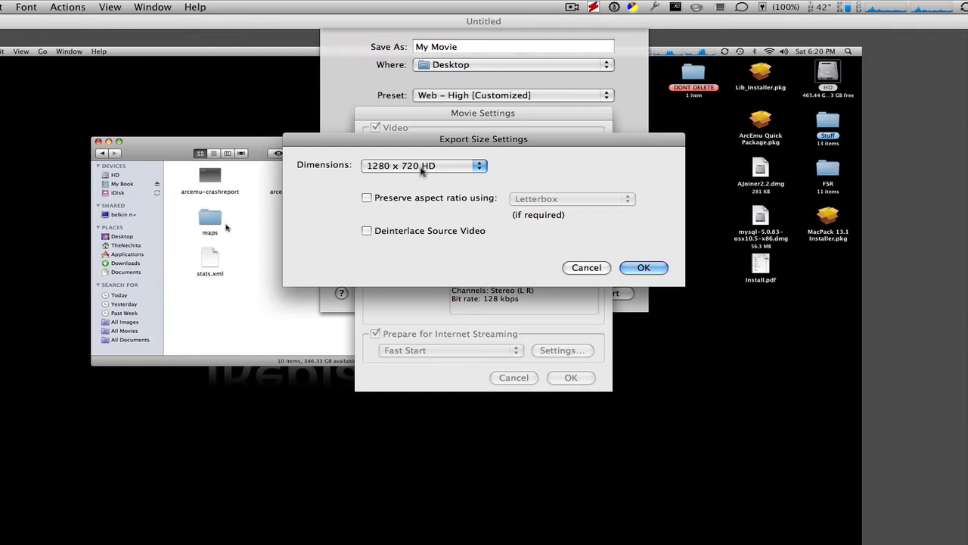
pyautogui.click(422, 169)
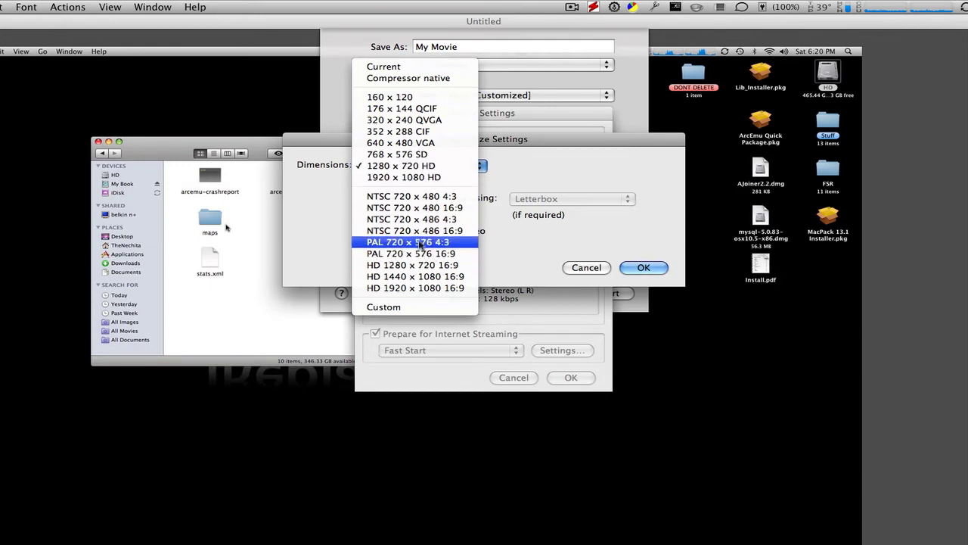
pyautogui.click(415, 167)
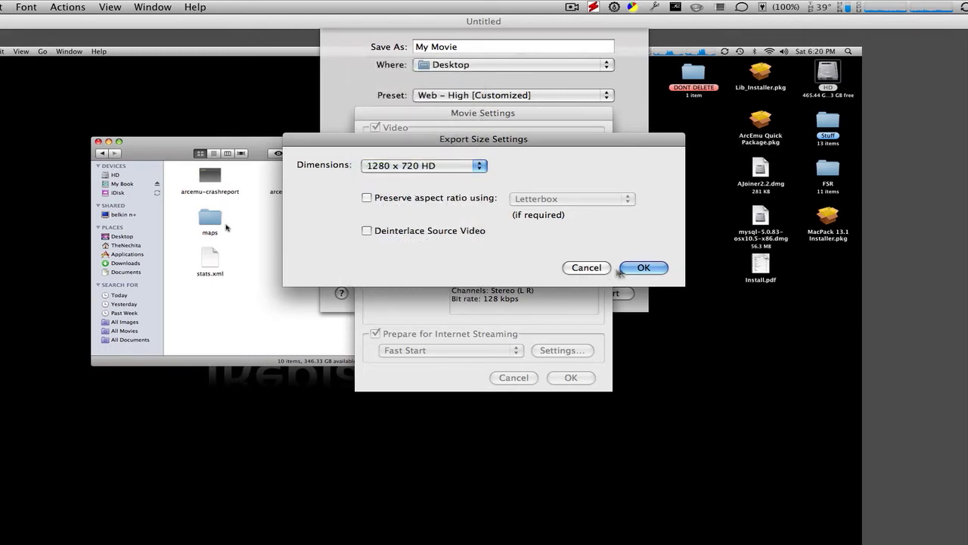
pyautogui.click(643, 267)
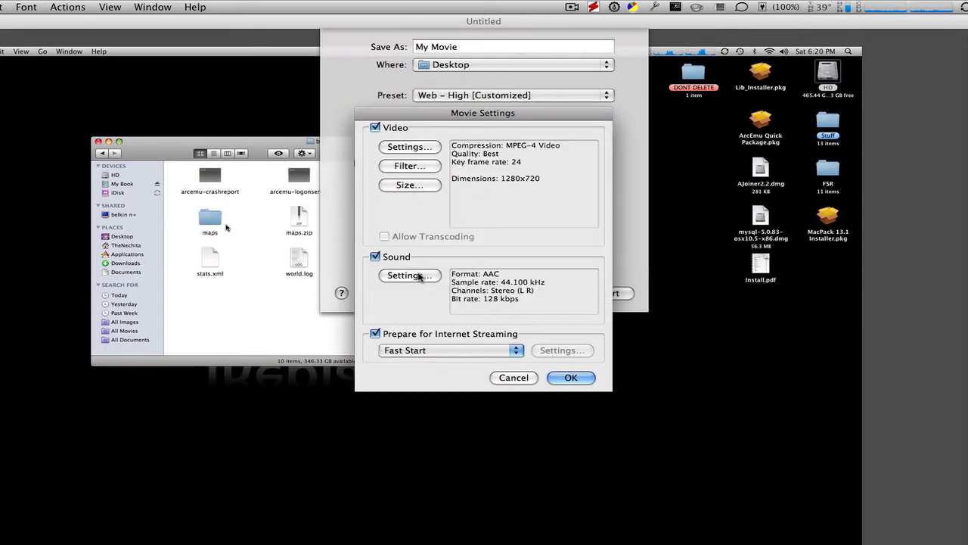
# Set the export audio to AAC stereo, keeping Better render quality.
pyautogui.click(408, 275)
pyautogui.click(490, 155)
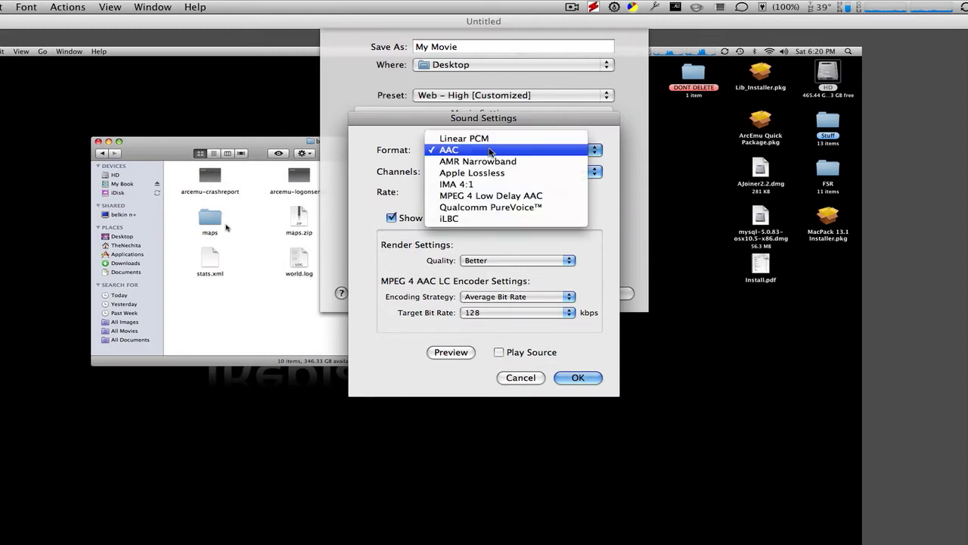
pyautogui.click(490, 151)
pyautogui.click(487, 173)
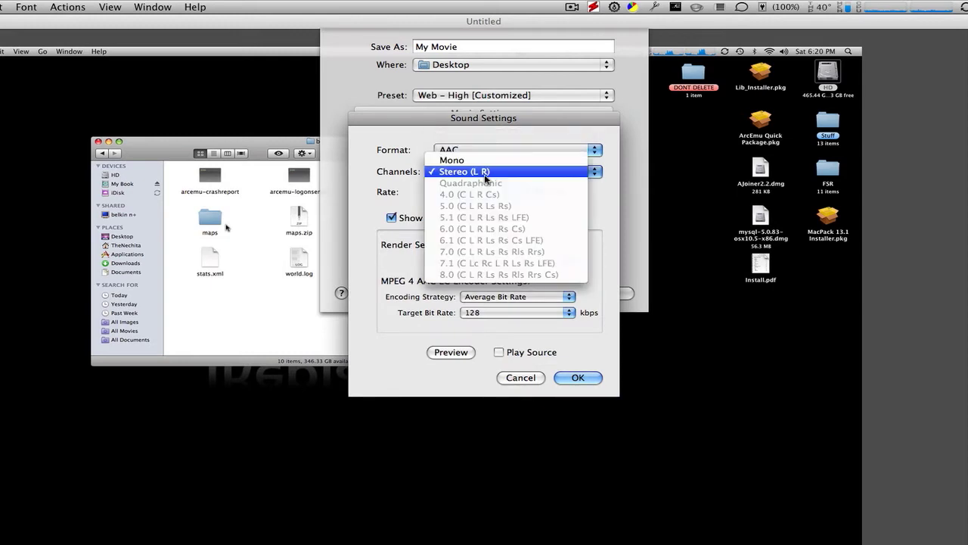
pyautogui.click(486, 170)
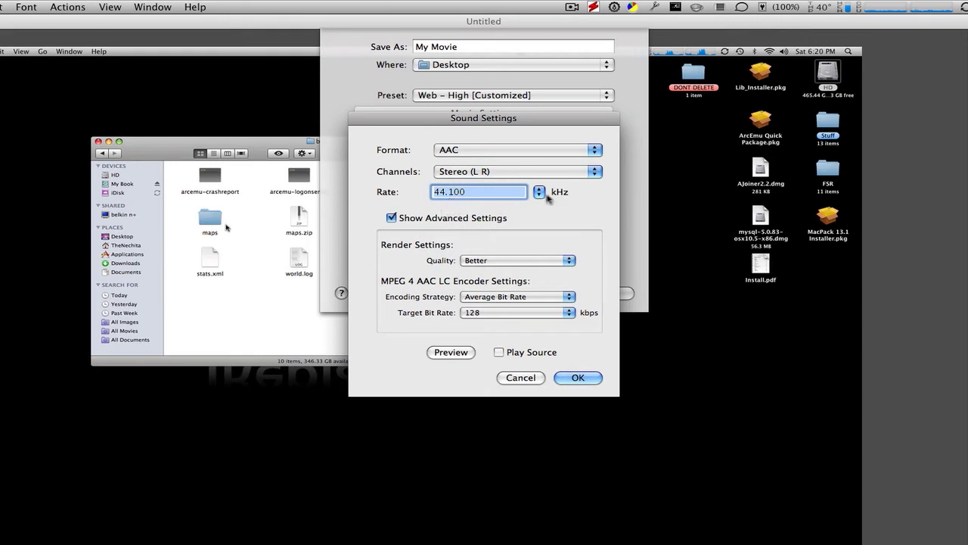
pyautogui.click(391, 218)
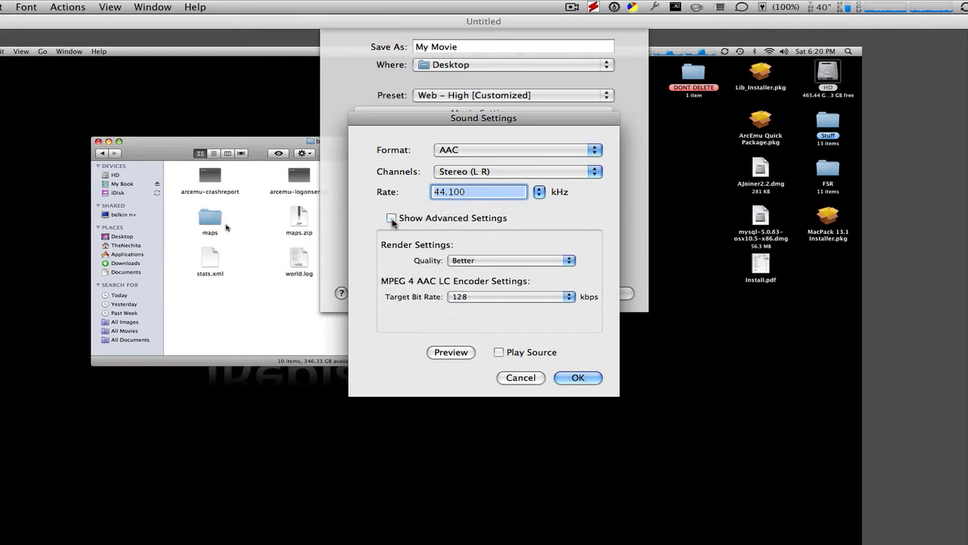
pyautogui.click(391, 218)
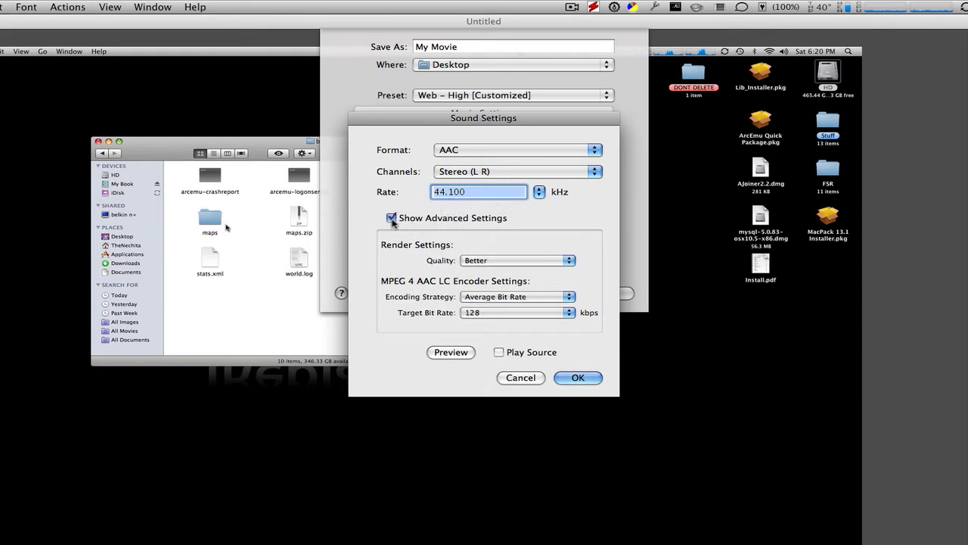
pyautogui.click(477, 264)
pyautogui.click(477, 264)
# Use Average Bit Rate encoding at 128 kbps, then apply the sound and movie settings.
pyautogui.click(464, 301)
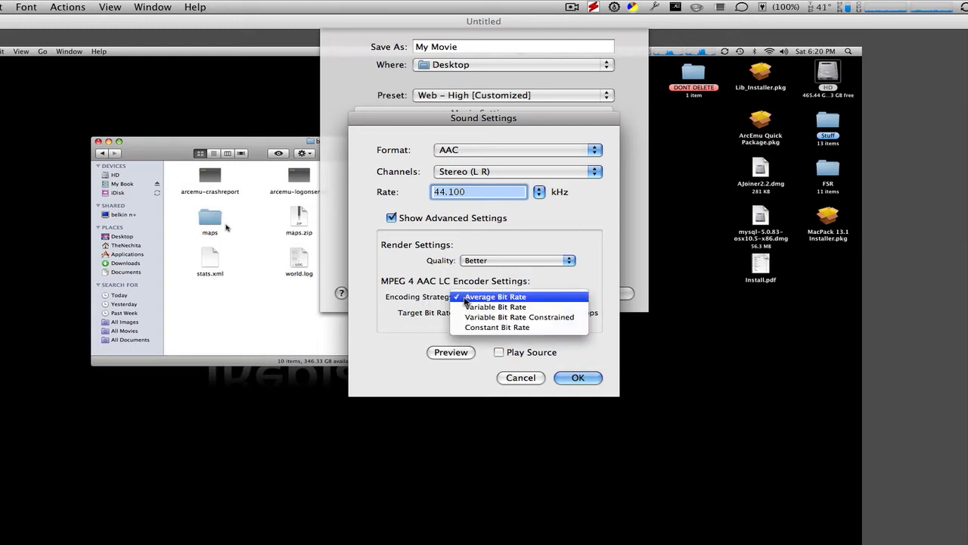
pyautogui.click(466, 301)
pyautogui.click(485, 303)
pyautogui.click(471, 312)
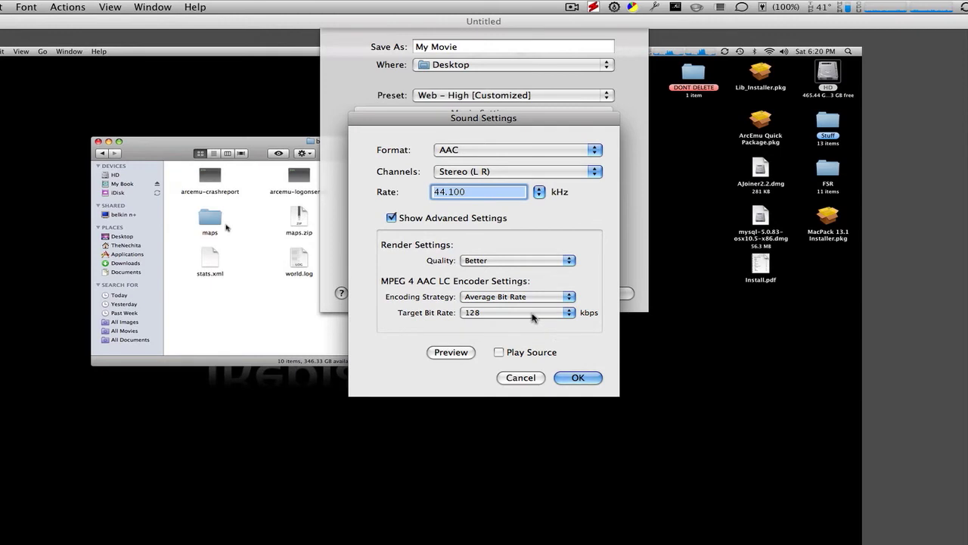
pyautogui.click(534, 314)
pyautogui.click(534, 315)
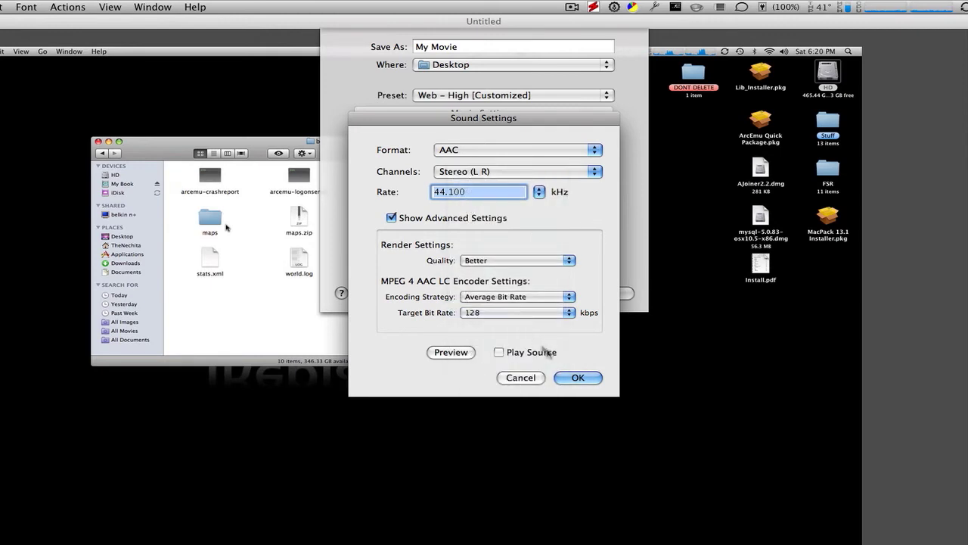
pyautogui.click(571, 377)
pyautogui.click(570, 378)
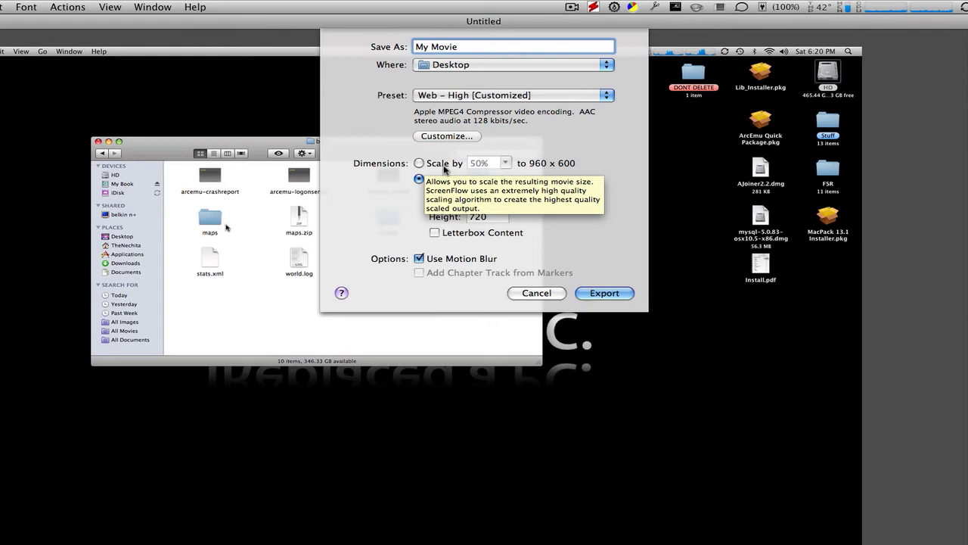
# Scale the output to a custom 1280 × 720 size, leaving motion blur enabled.
pyautogui.click(418, 163)
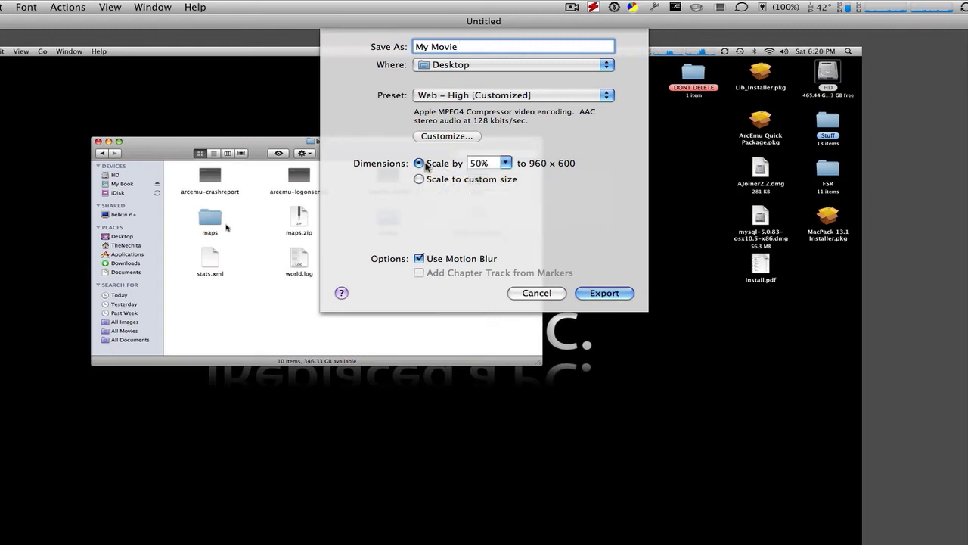
pyautogui.click(420, 180)
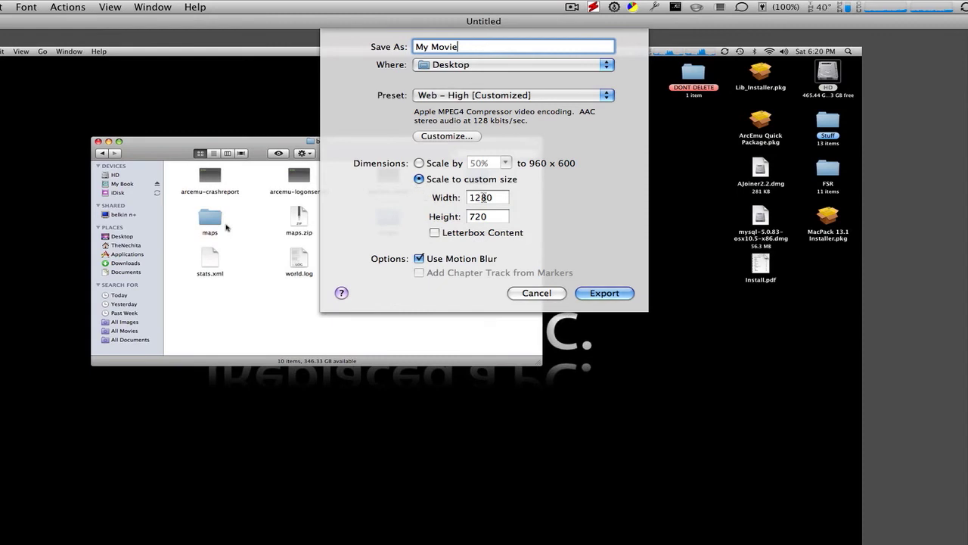
pyautogui.press('Tab')
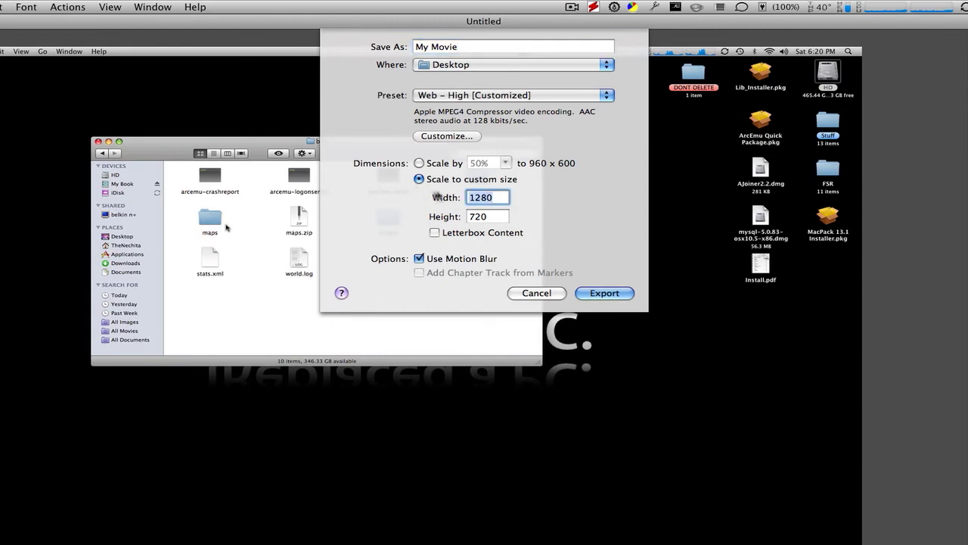
pyautogui.click(419, 258)
pyautogui.click(420, 260)
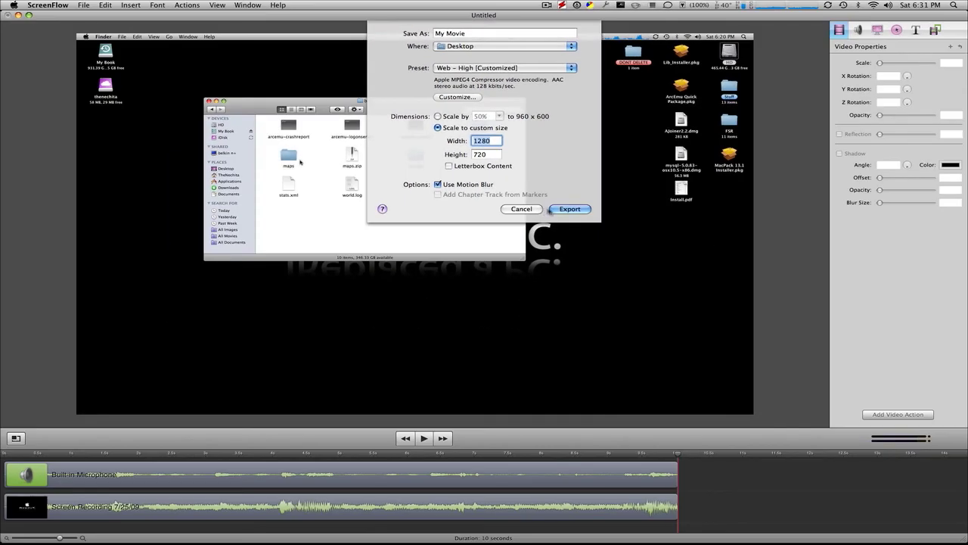
# Export the movie, then open My Movie.mov from the desktop in QuickTime Player.
pyautogui.click(567, 209)
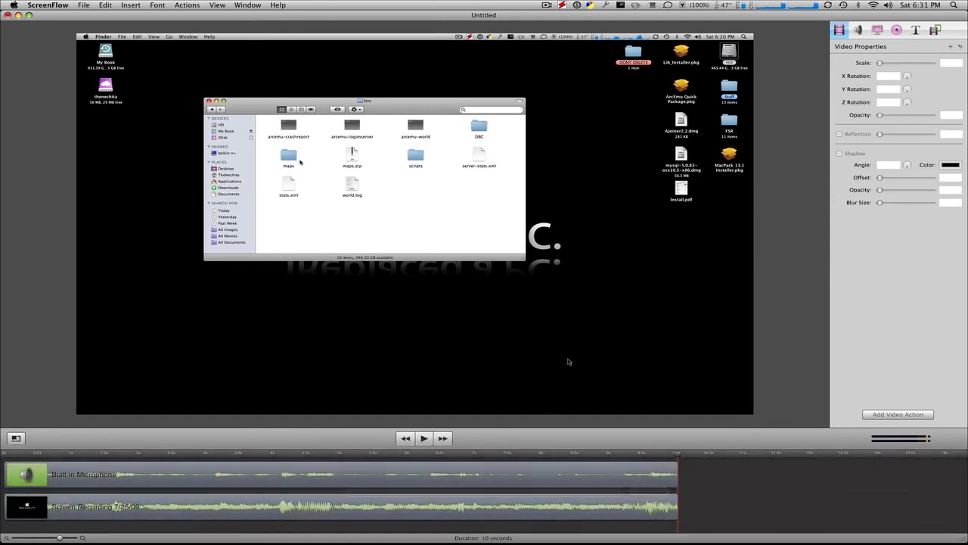
pyautogui.press('super+h')
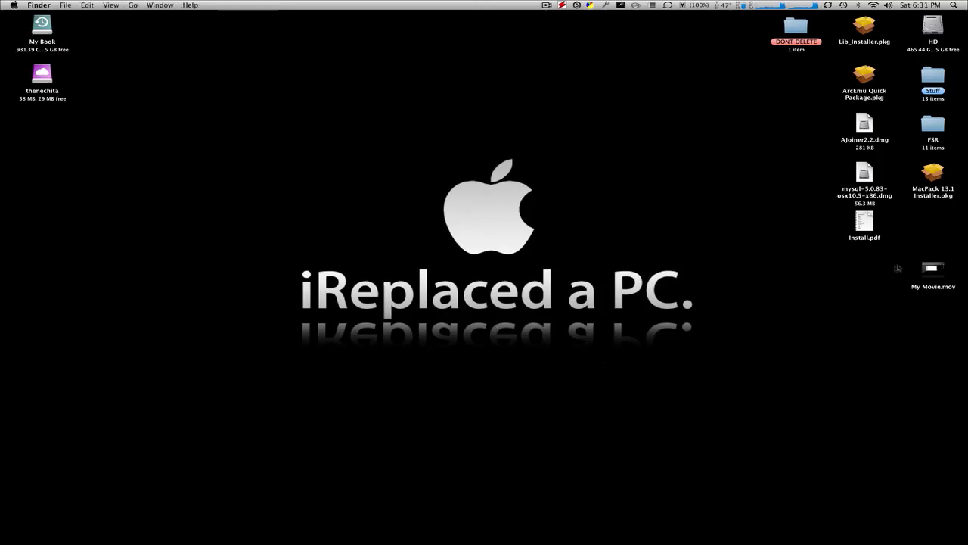
pyautogui.moveTo(933, 268); pyautogui.dragTo(461, 221)
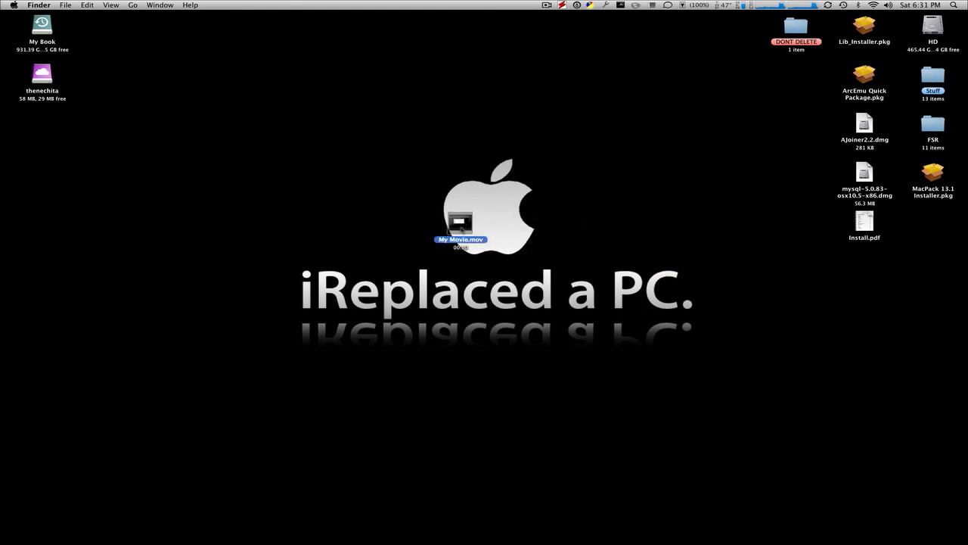
pyautogui.doubleClick(460, 223)
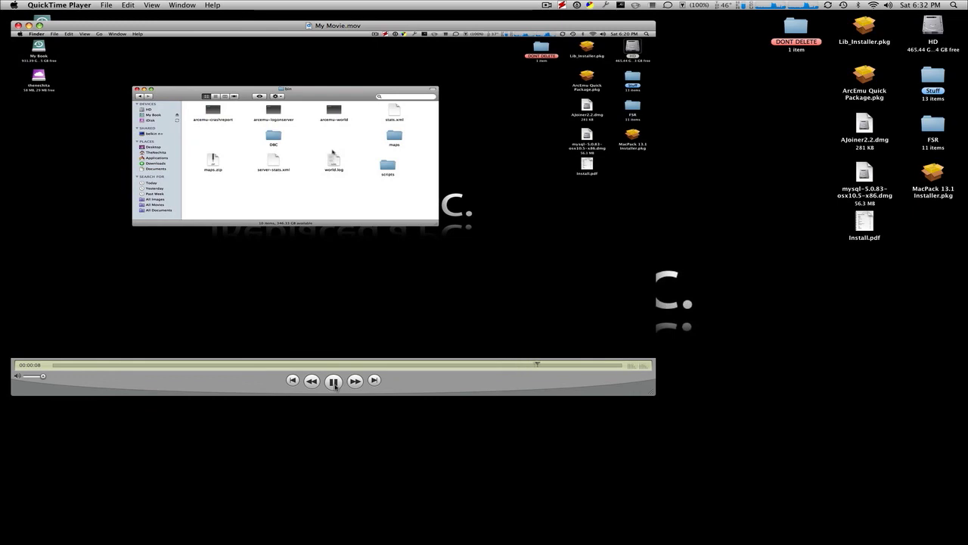
# Pause My Movie.mov about eight seconds into playback.
pyautogui.click(333, 382)
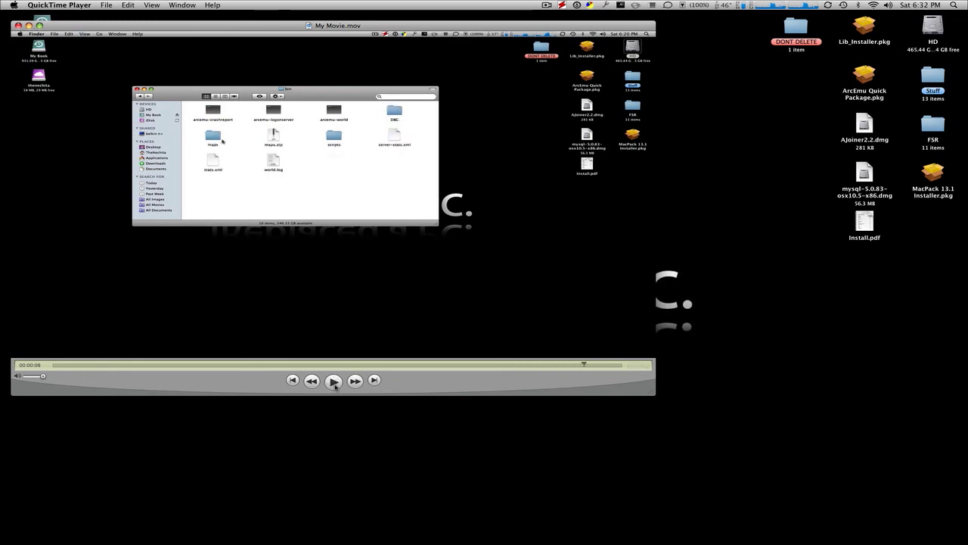